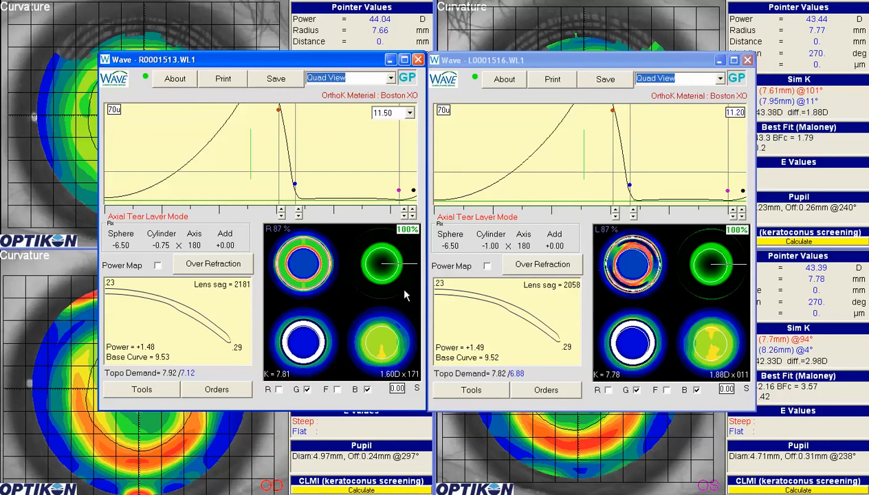
# Step: Raise the magenta landing-zone point of the right lens's tear layer profile until the lens sag is 2167
pyautogui.click(404, 209)
pyautogui.click(403, 209)
pyautogui.click(404, 209)
pyautogui.click(403, 209)
pyautogui.click(404, 209)
pyautogui.click(403, 209)
pyautogui.click(403, 209)
pyautogui.click(404, 209)
pyautogui.click(404, 209)
pyautogui.click(403, 209)
pyautogui.click(404, 209)
pyautogui.click(404, 209)
pyautogui.click(404, 209)
pyautogui.click(403, 209)
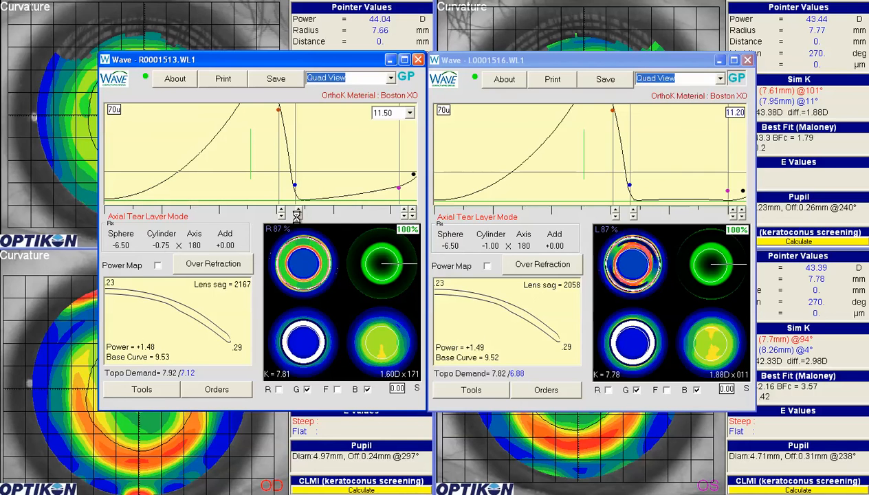
# Step: Fine-tune the blue reverse-curve point of the right lens until the lens sag is 2172
pyautogui.click(298, 215)
pyautogui.click(298, 215)
pyautogui.click(298, 217)
pyautogui.click(298, 217)
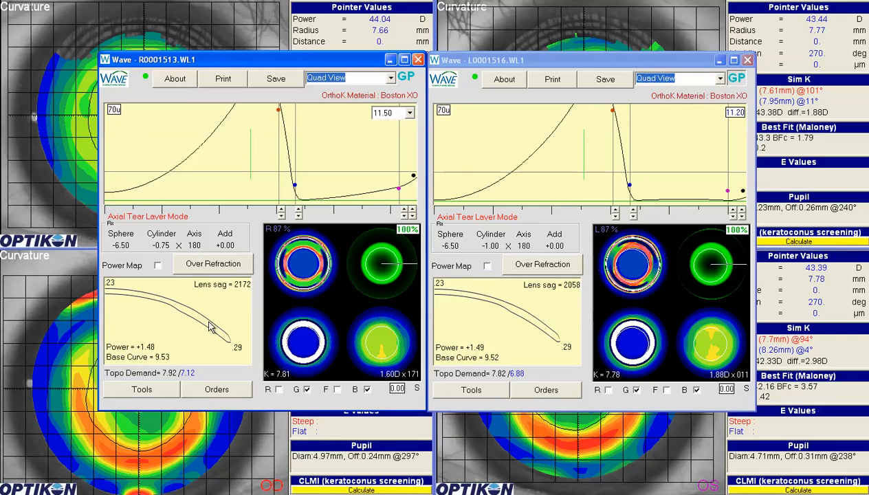
# Step: Flatten the right lens's base curve in all meridians until the Topo Demand is 8.79/7.99
pyautogui.click(282, 210)
pyautogui.click(281, 210)
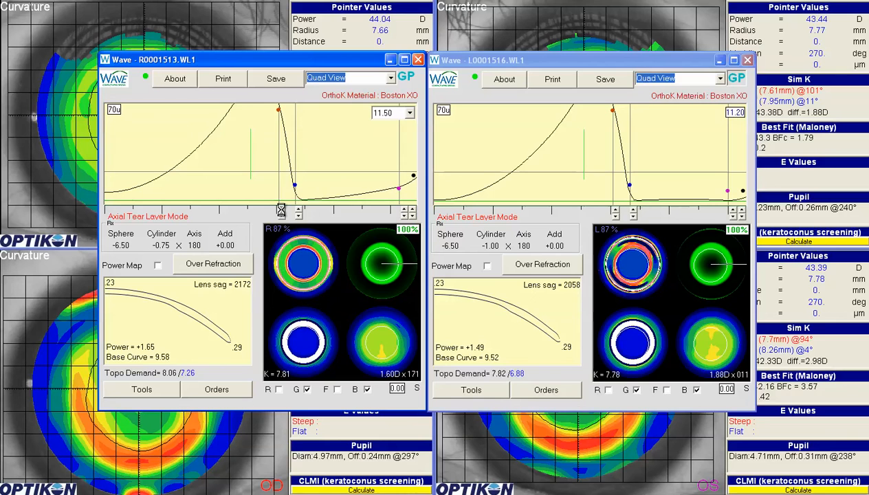
pyautogui.click(281, 211)
pyautogui.click(282, 211)
pyautogui.click(281, 211)
pyautogui.click(281, 210)
pyautogui.click(281, 211)
pyautogui.click(282, 211)
pyautogui.click(281, 210)
pyautogui.click(281, 211)
pyautogui.click(281, 210)
pyautogui.click(281, 211)
pyautogui.click(281, 211)
pyautogui.click(282, 210)
pyautogui.click(282, 210)
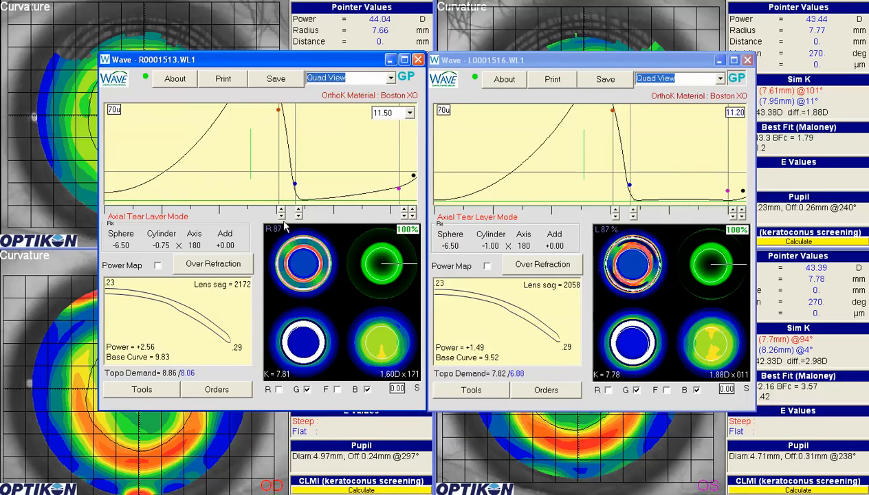
pyautogui.click(281, 216)
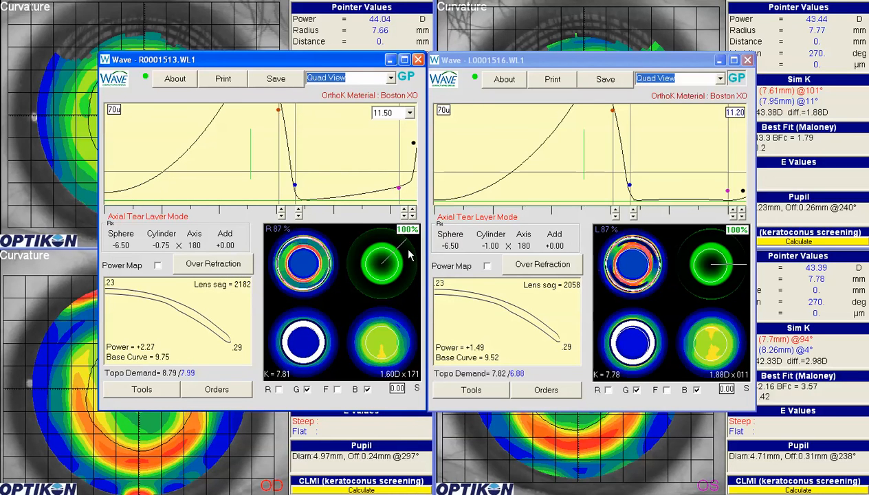
# Step: Limit the right lens adjustments to 25% and flatten the upper-right oblique meridian's base curve to 9.79, with power +2.43
pyautogui.click(408, 232)
pyautogui.click(281, 211)
pyautogui.click(281, 212)
pyautogui.click(282, 211)
pyautogui.click(281, 211)
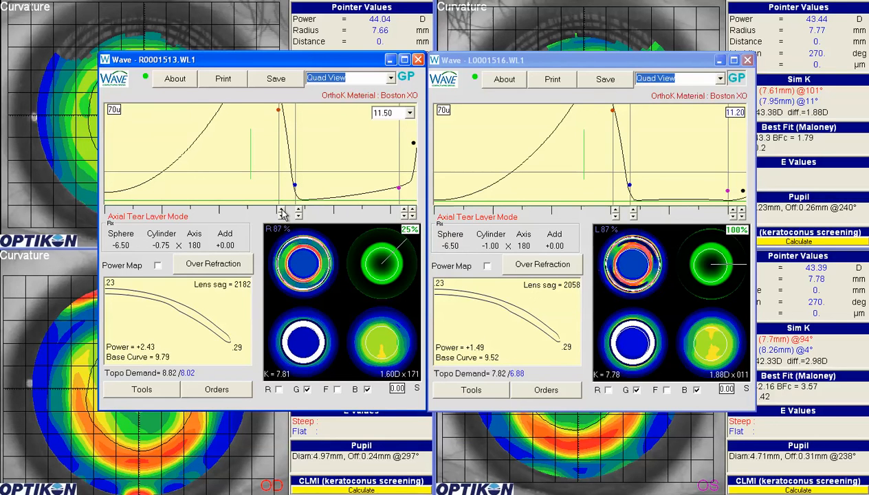
# Step: Flatten the right lens's base curve in the upper vertical and upper-left oblique meridians to a Topo Demand of 8.89/8.09
pyautogui.click(383, 237)
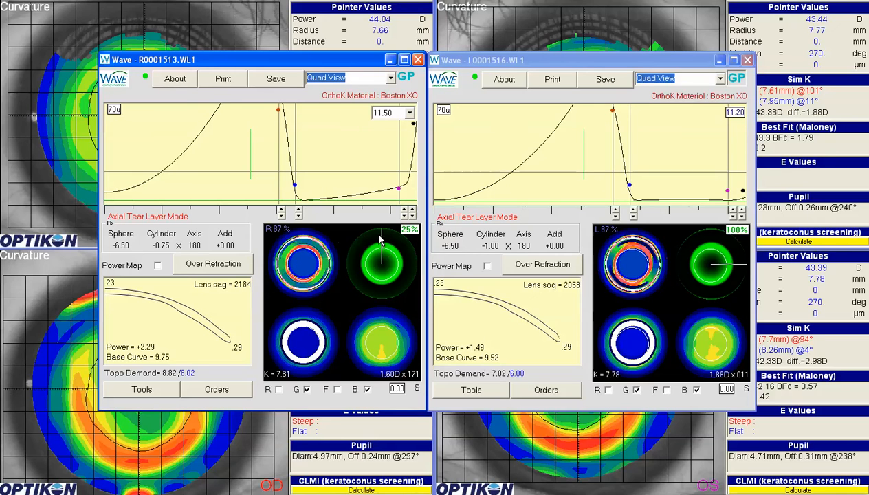
pyautogui.click(281, 211)
pyautogui.click(280, 211)
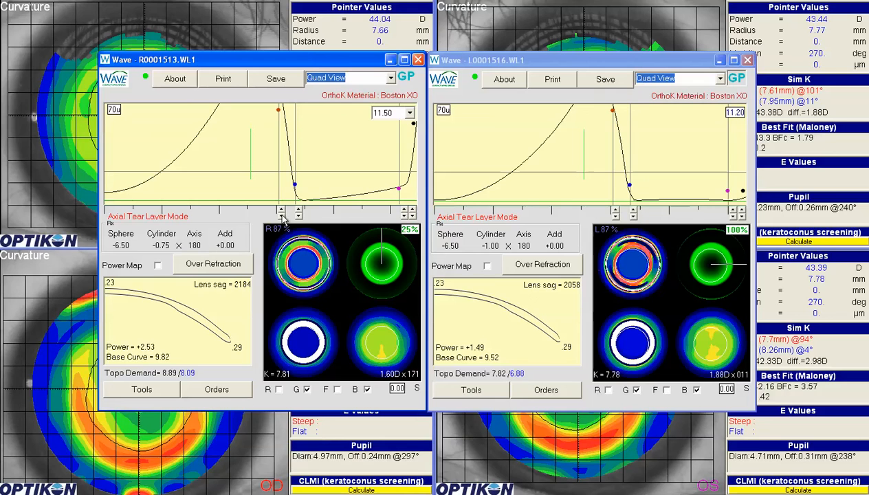
pyautogui.click(352, 244)
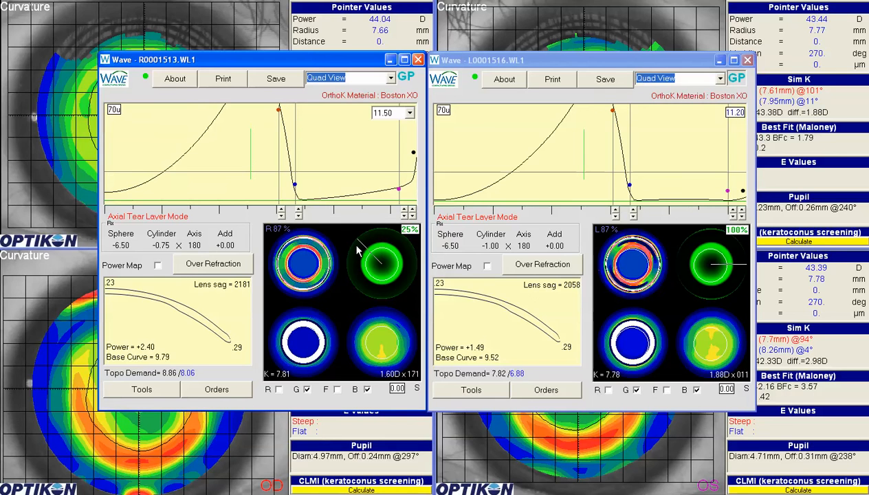
pyautogui.click(282, 213)
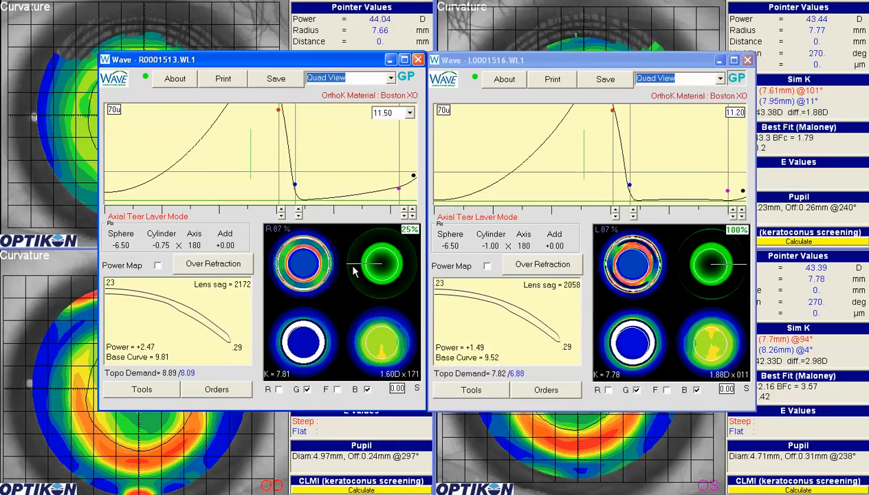
# Step: Examine the right lens's tear layer profile along the lower-left, lower-right and horizontal meridians
pyautogui.click(358, 288)
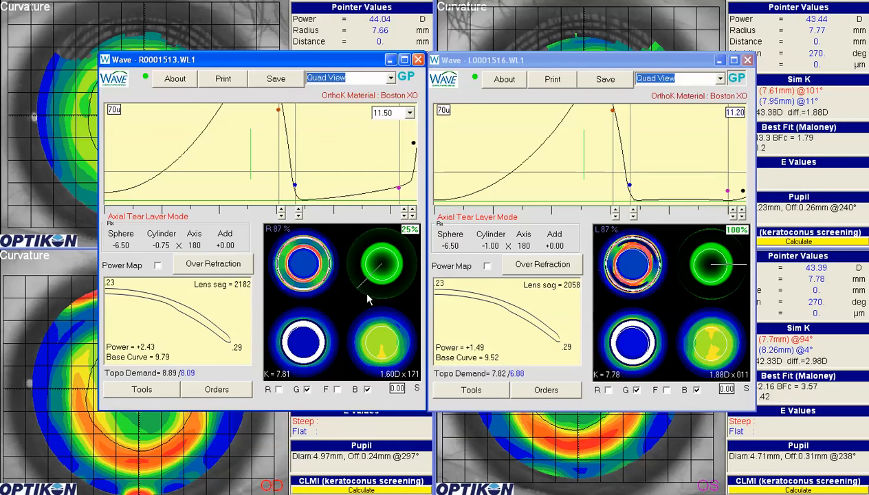
pyautogui.click(404, 285)
pyautogui.click(409, 264)
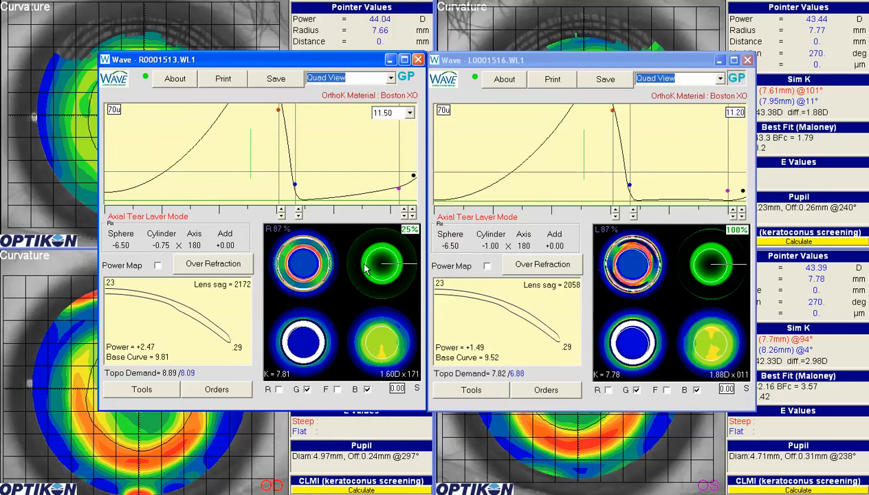
# Step: Minimize the right lens design R0001513.WL1 to uncover the right eye's curvature maps
pyautogui.click(413, 230)
pyautogui.moveTo(398, 188)
pyautogui.click(390, 60)
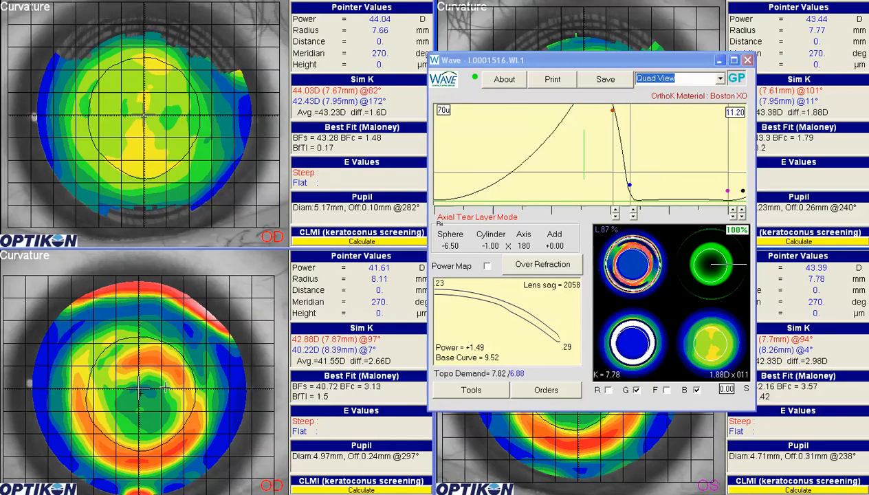